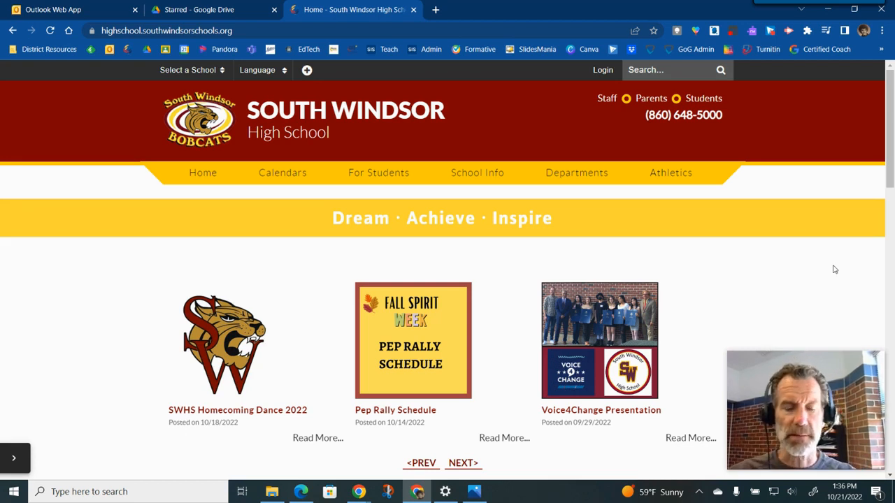
- Open the taskbar screenshot in Photos and minimize it again
{"action": "mouse_move", "coordinate": [849, 403]}
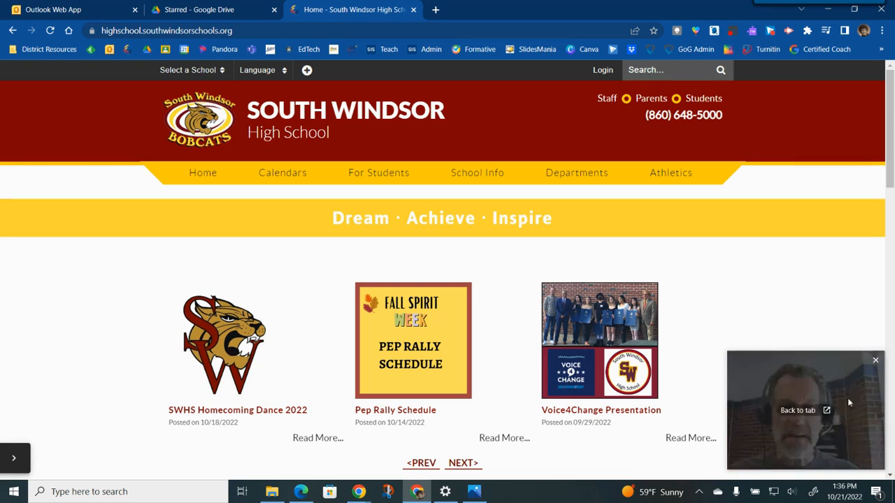
{"action": "left_click", "coordinate": [475, 493]}
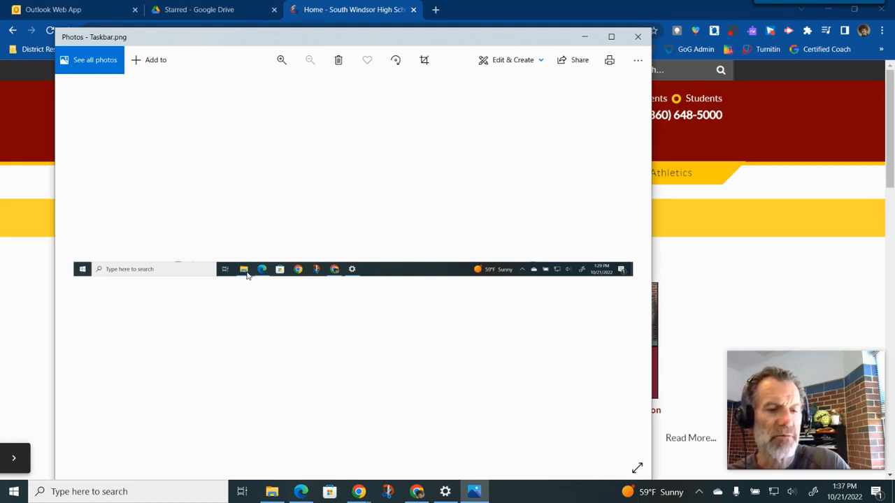
{"action": "left_click", "coordinate": [585, 37]}
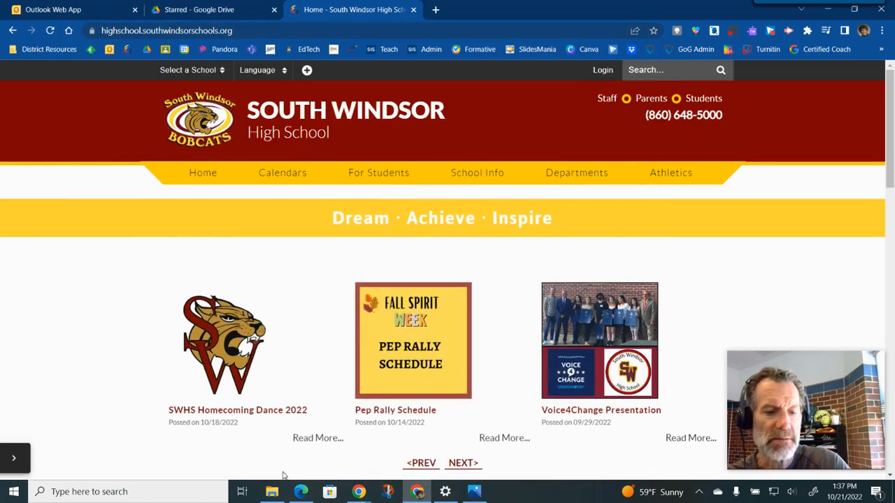
{"action": "left_click", "coordinate": [272, 491]}
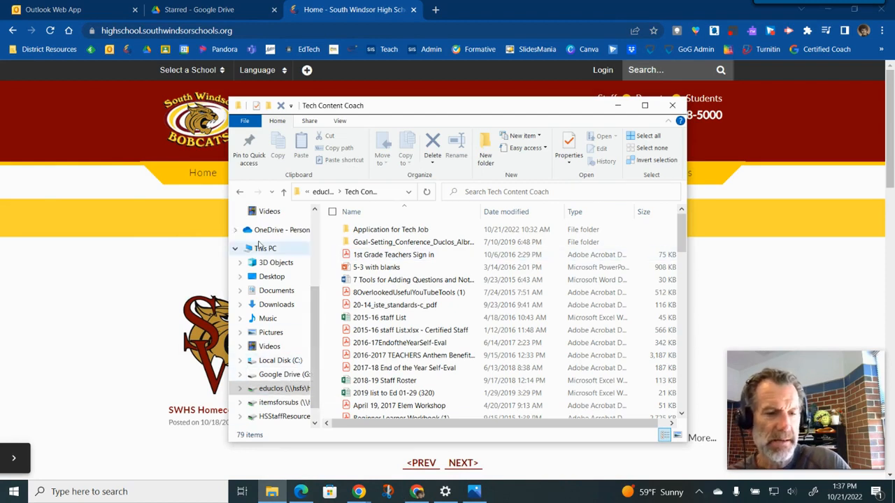
{"action": "scroll", "coordinate": [287, 339], "scroll_direction": "down", "scroll_amount": 1}
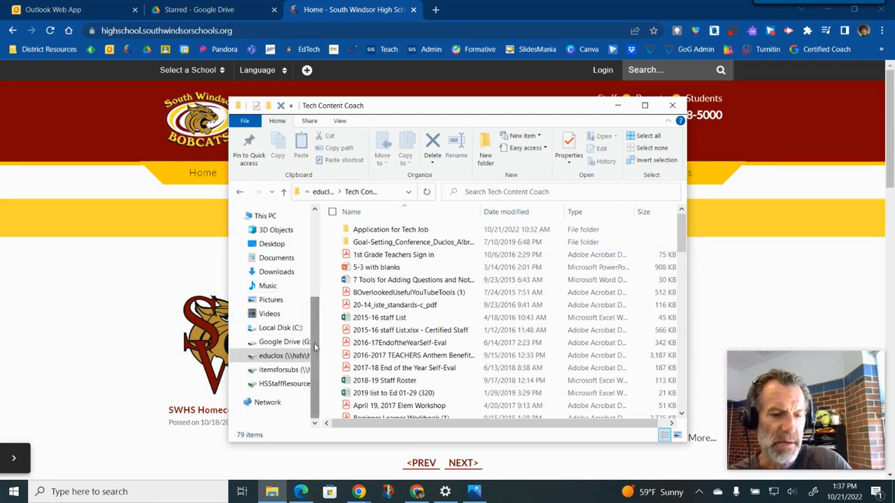
{"action": "left_click", "coordinate": [286, 356]}
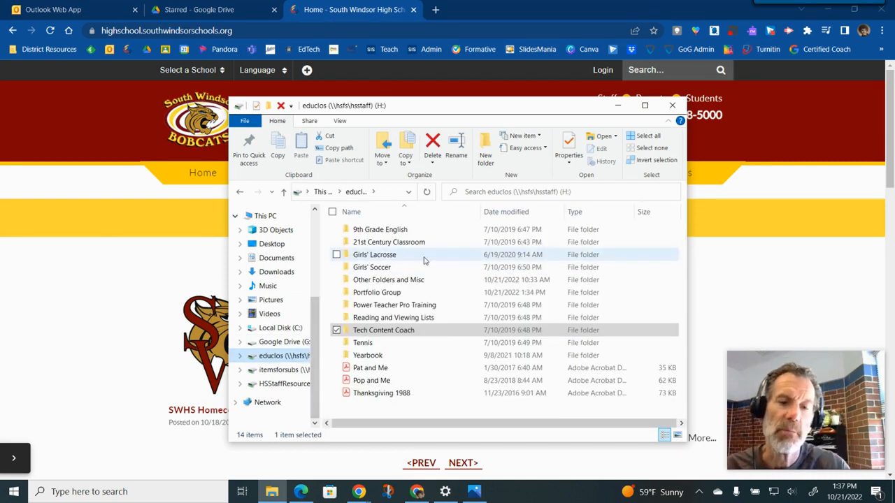
{"action": "mouse_move", "coordinate": [423, 260]}
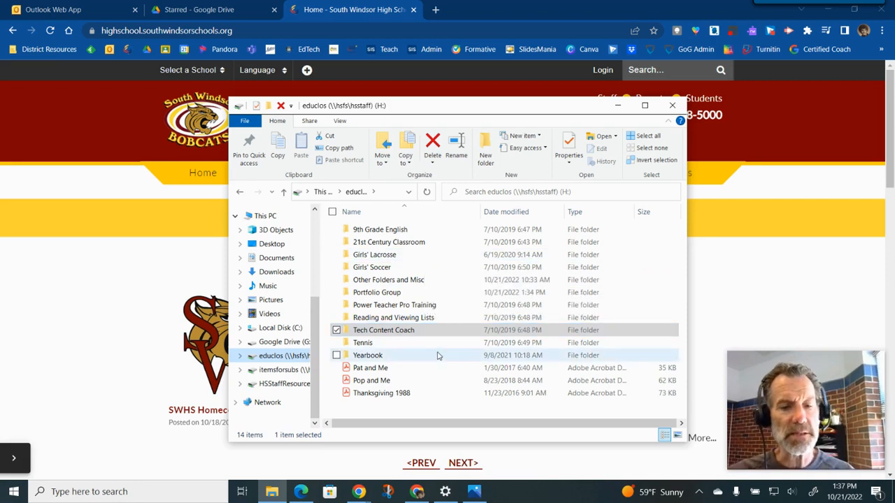
{"action": "mouse_move", "coordinate": [439, 357]}
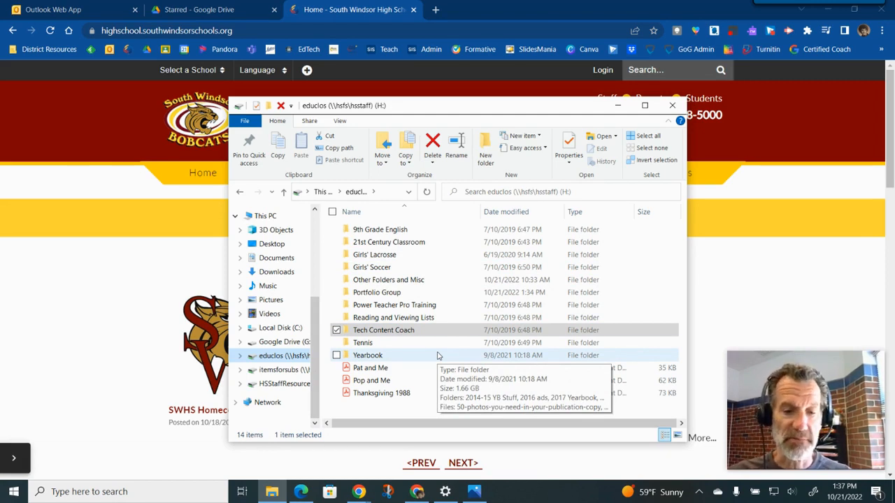
- Browse the Power Teacher Pro Training folder on the H: drive and open its context menu without choosing anything
{"action": "double_click", "coordinate": [417, 307]}
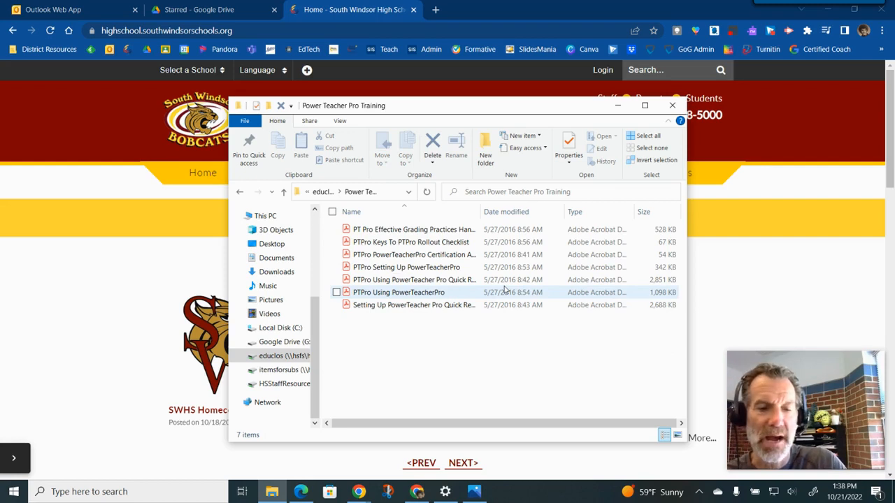
{"action": "left_click", "coordinate": [322, 192]}
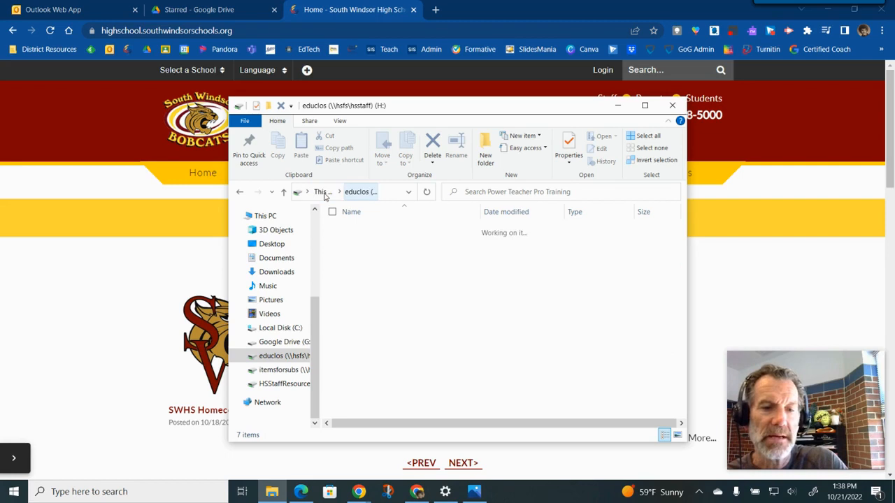
{"action": "right_click", "coordinate": [390, 308]}
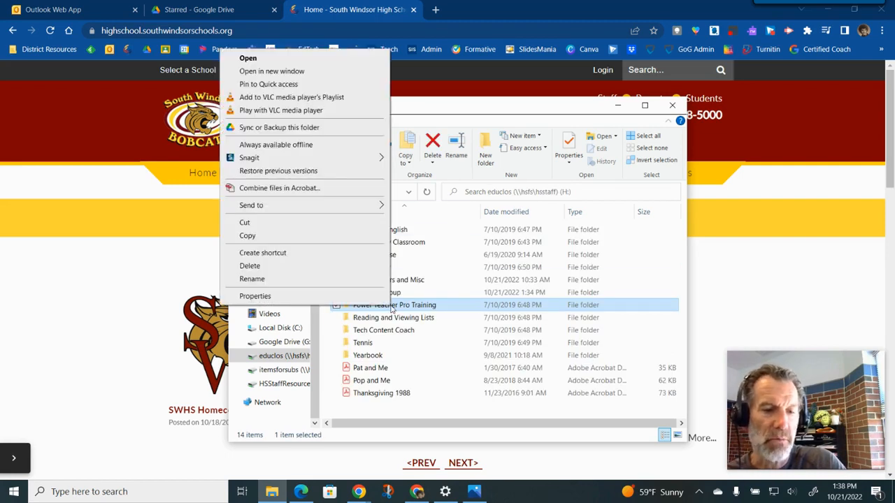
{"action": "left_click", "coordinate": [459, 336]}
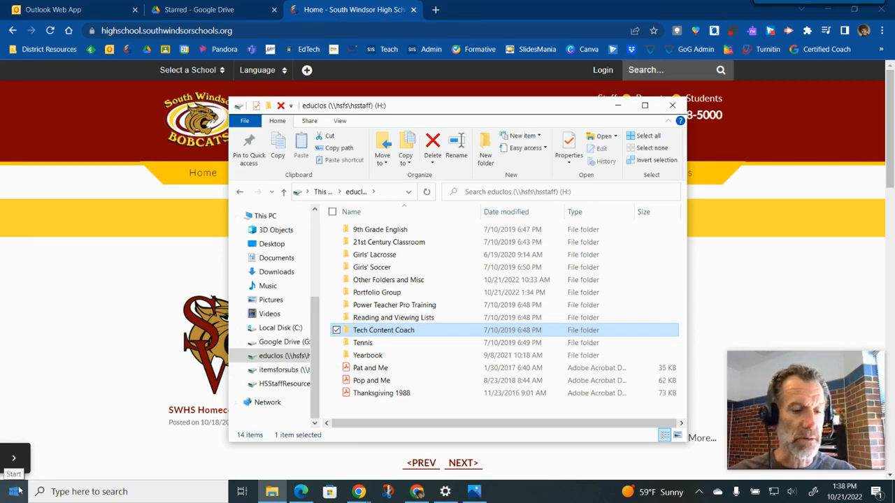
- Show the taskbar screenshot in Photos again and minimize it
{"action": "left_click", "coordinate": [473, 492]}
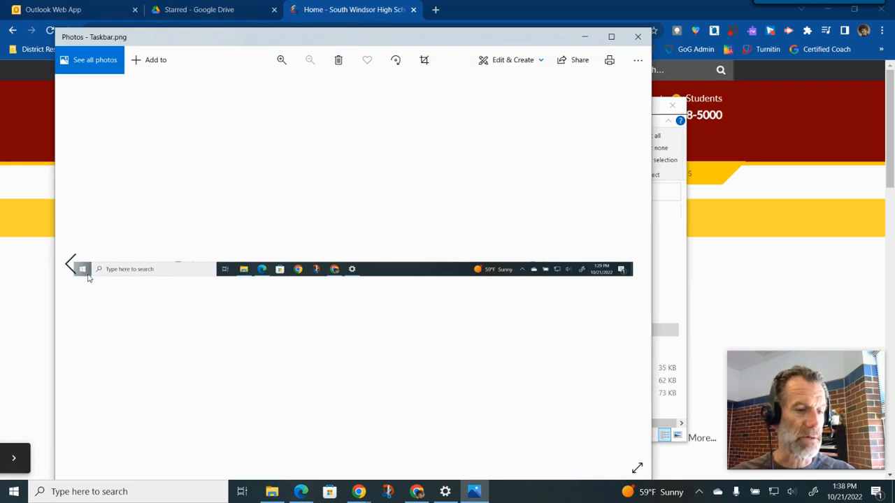
{"action": "left_click", "coordinate": [585, 37]}
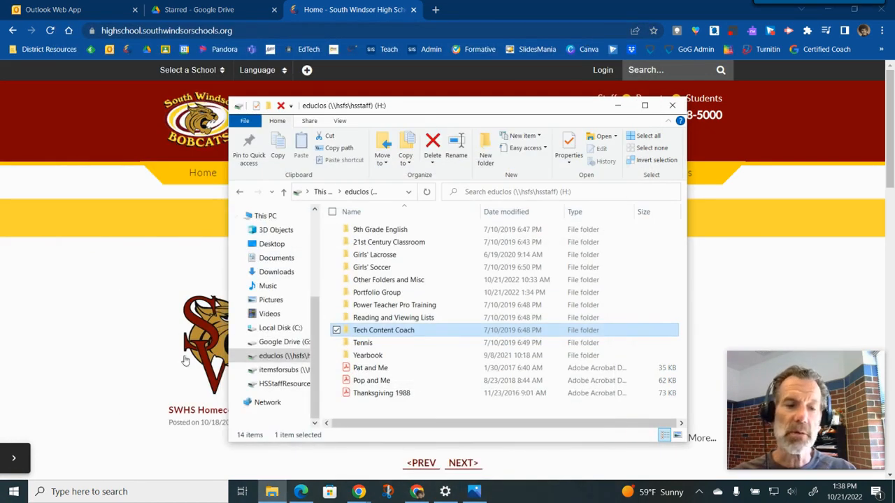
- Launch Google Drive from the Start menu, acknowledge its notice, and close the Google Drive (G:) window
{"action": "left_click", "coordinate": [14, 492]}
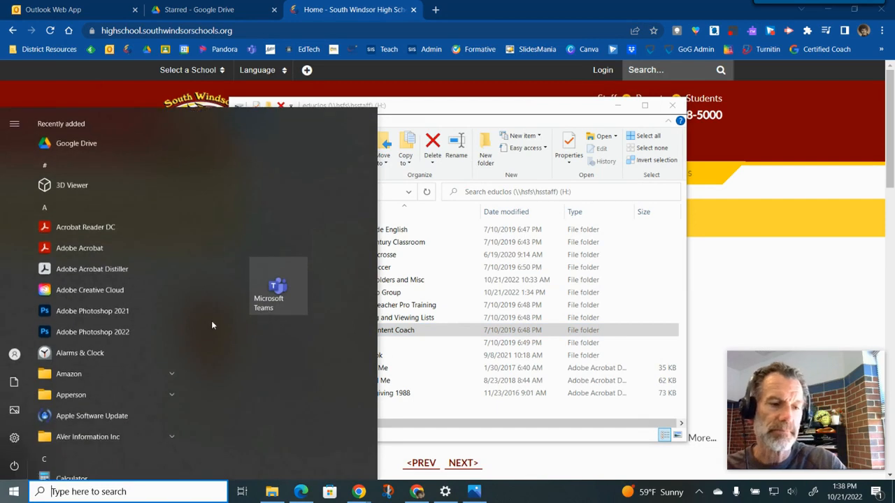
{"action": "left_click_drag", "start_coordinate": [184, 164], "coordinate": [180, 261]}
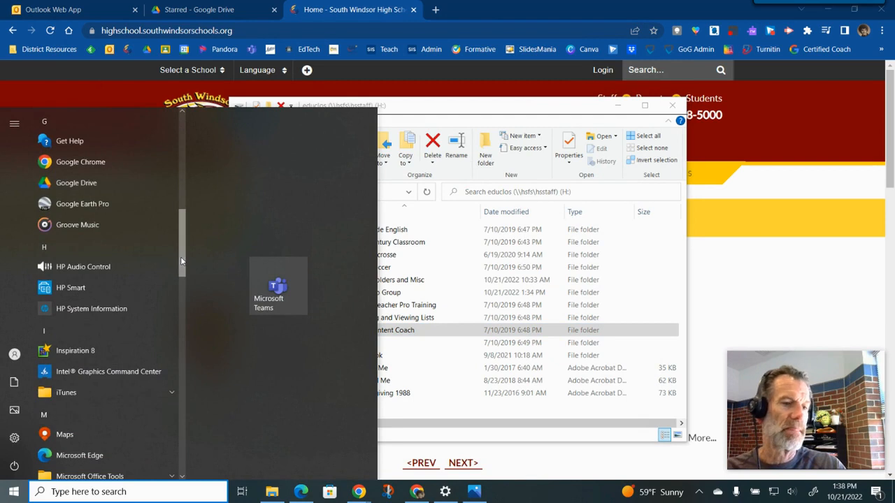
{"action": "left_click", "coordinate": [73, 184]}
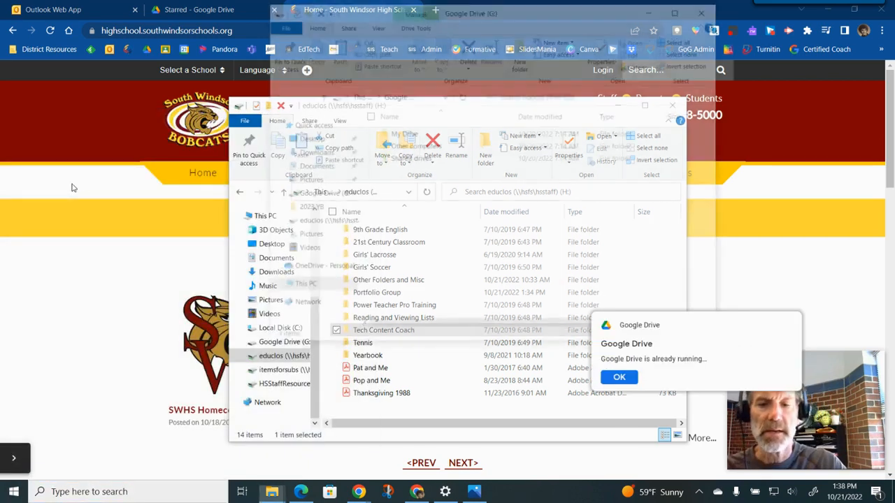
{"action": "left_click", "coordinate": [620, 377]}
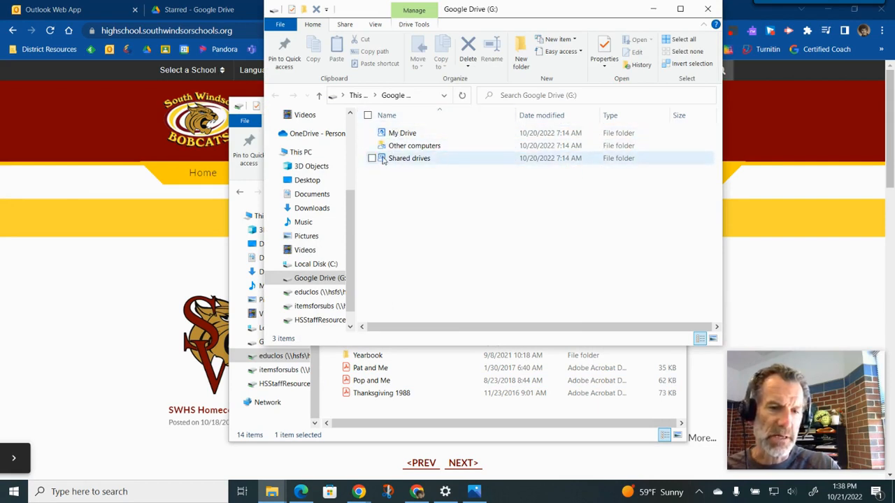
{"action": "left_click", "coordinate": [707, 9]}
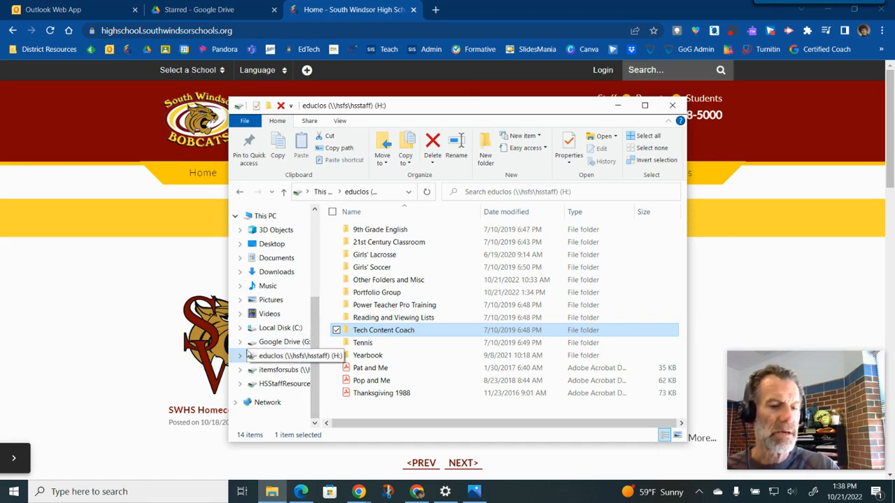
- Copy the Portfolio Group folder from the educlos drive into My Drive under Google Drive (G:)
{"action": "left_click", "coordinate": [240, 343]}
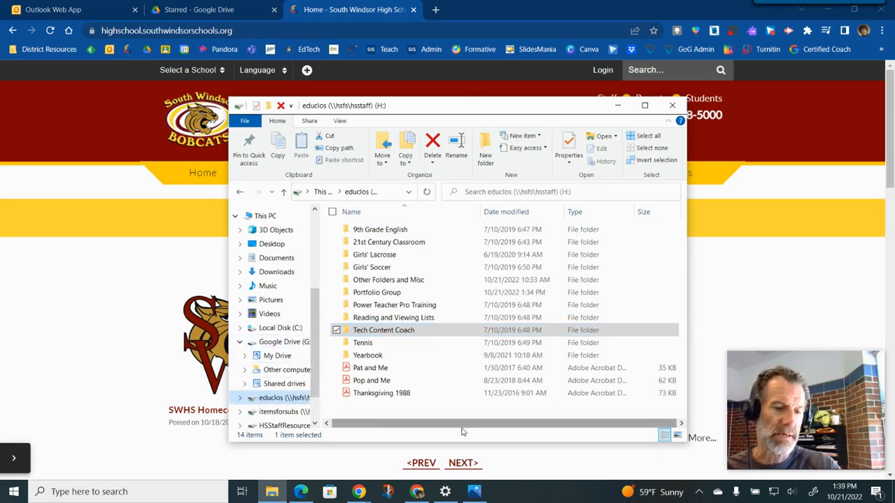
{"action": "scroll", "coordinate": [316, 379], "scroll_direction": "down", "scroll_amount": 2}
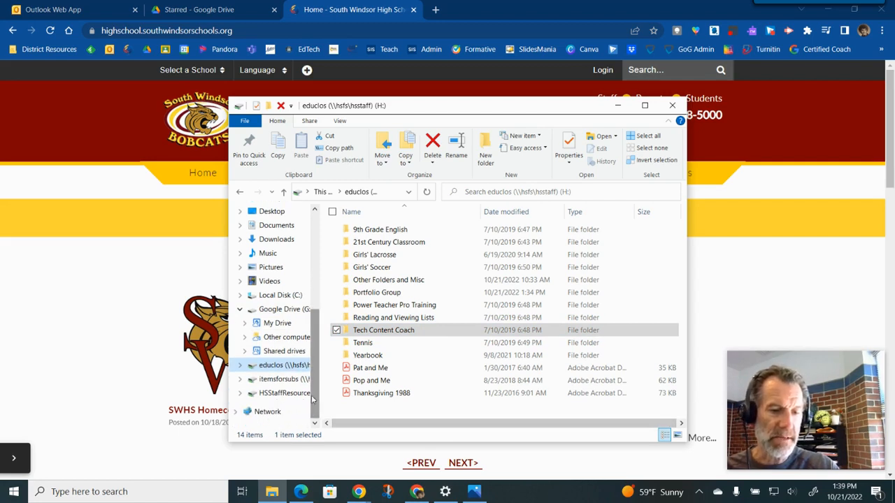
{"action": "left_click", "coordinate": [242, 367]}
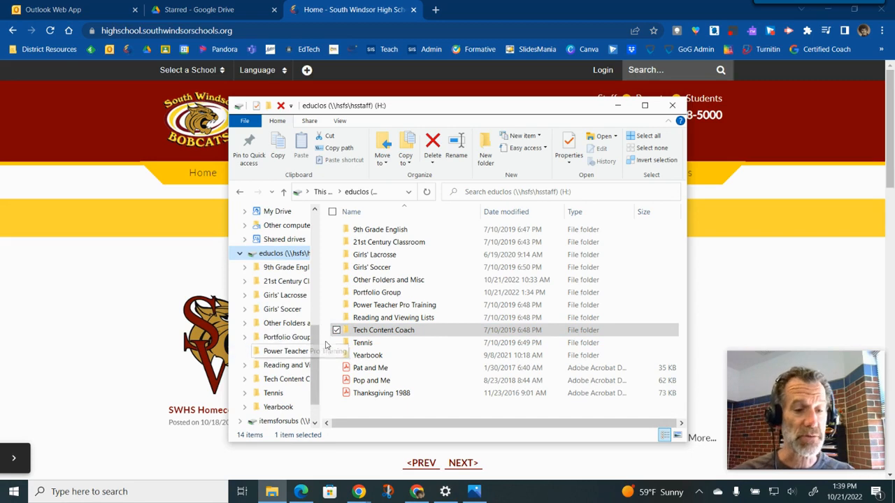
{"action": "left_click_drag", "start_coordinate": [316, 343], "coordinate": [322, 323]}
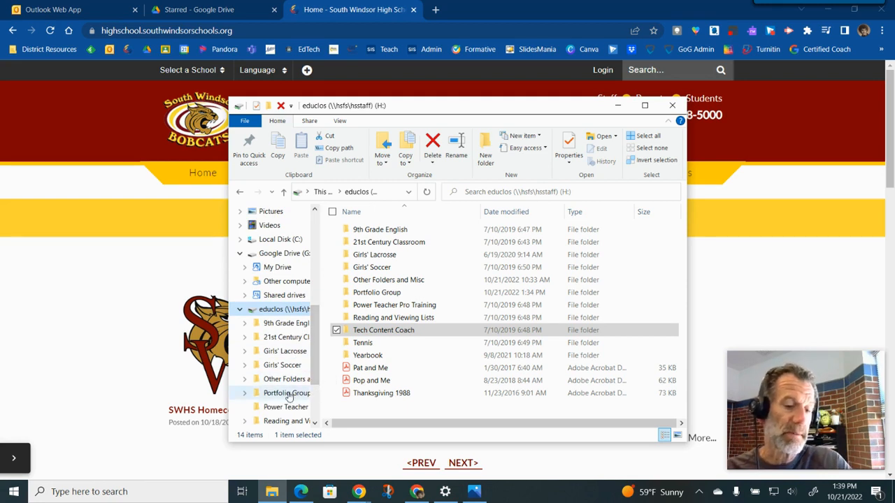
{"action": "left_click_drag", "start_coordinate": [289, 397], "coordinate": [311, 278]}
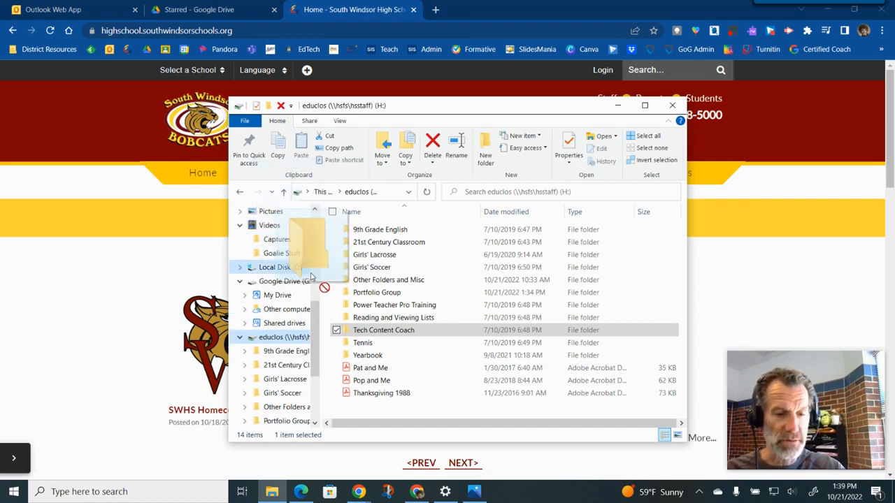
{"action": "left_click_drag", "start_coordinate": [311, 278], "coordinate": [285, 272]}
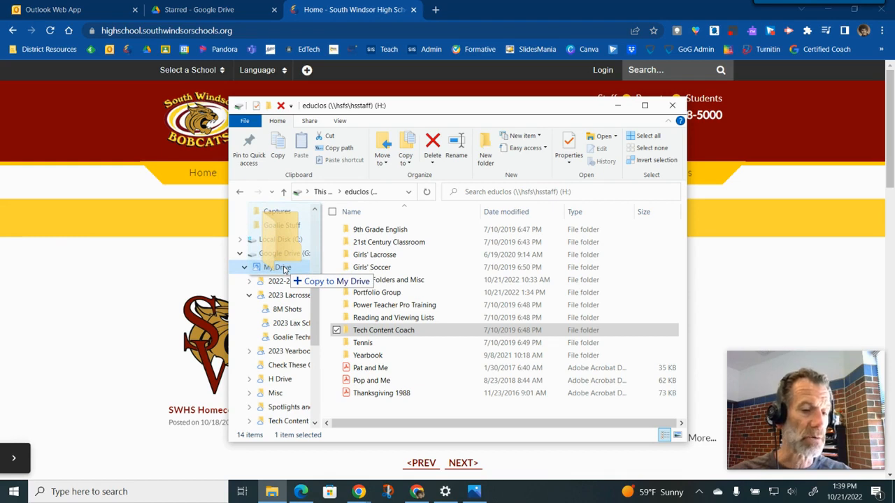
{"action": "left_click_drag", "start_coordinate": [284, 272], "coordinate": [285, 272]}
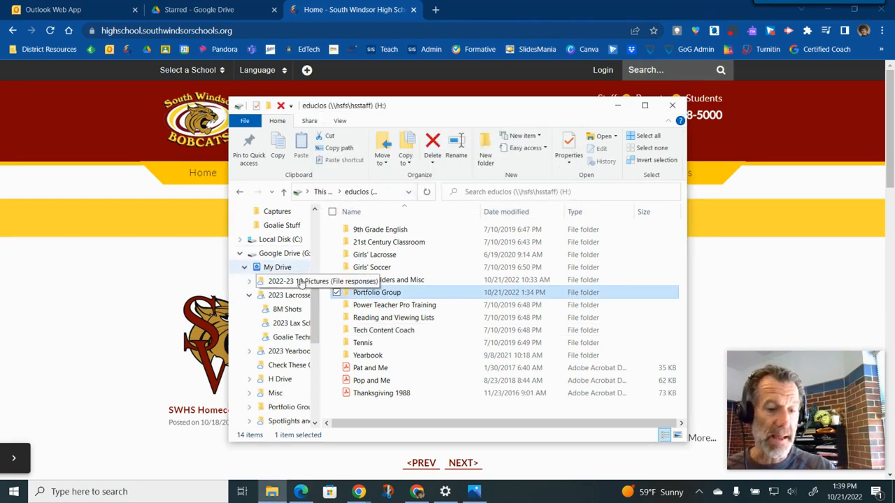
- Open Google Drive in a new browser tab and look through My Drive for the Portfolio Group folder
{"action": "left_click_drag", "start_coordinate": [317, 313], "coordinate": [322, 336]}
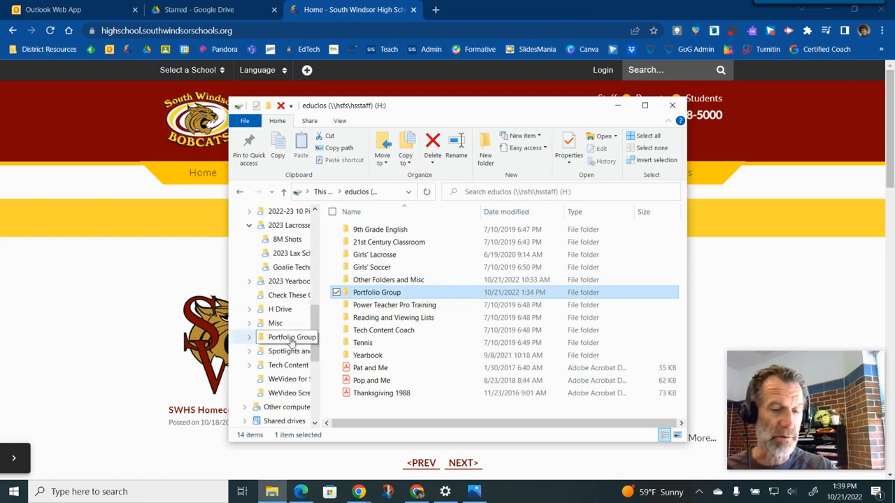
{"action": "left_click", "coordinate": [436, 9]}
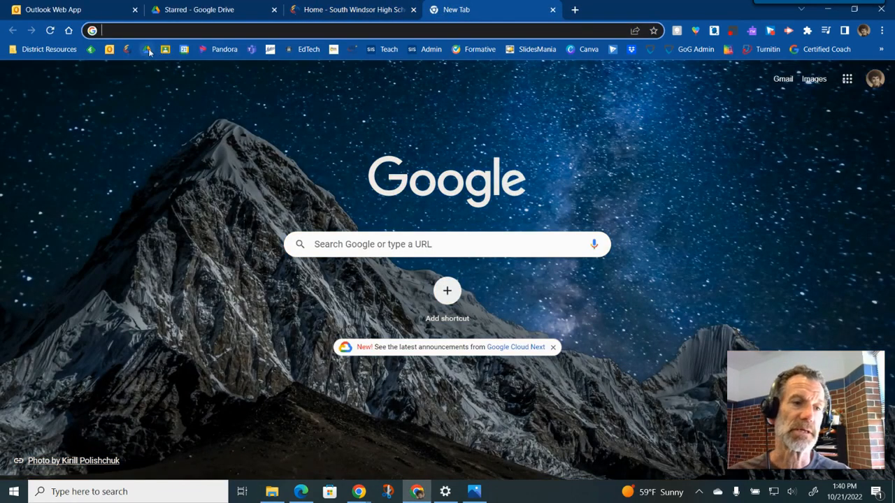
{"action": "left_click", "coordinate": [148, 51]}
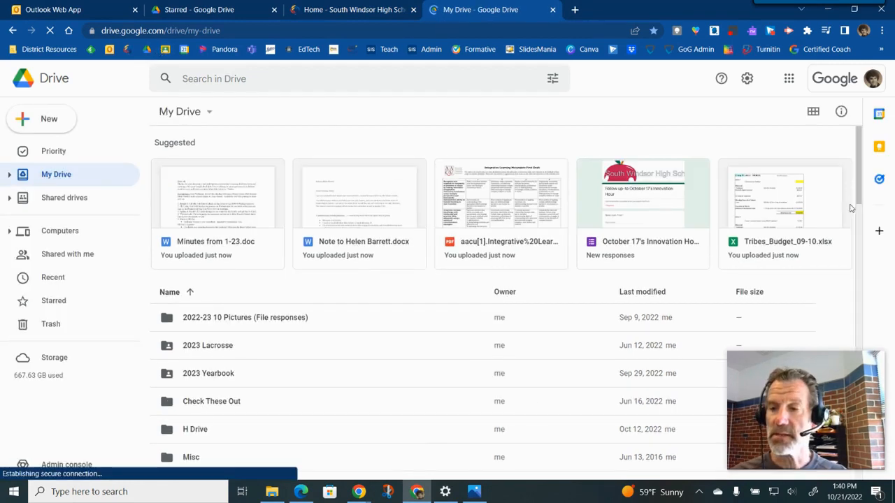
{"action": "scroll", "coordinate": [862, 221], "scroll_direction": "down", "scroll_amount": 3}
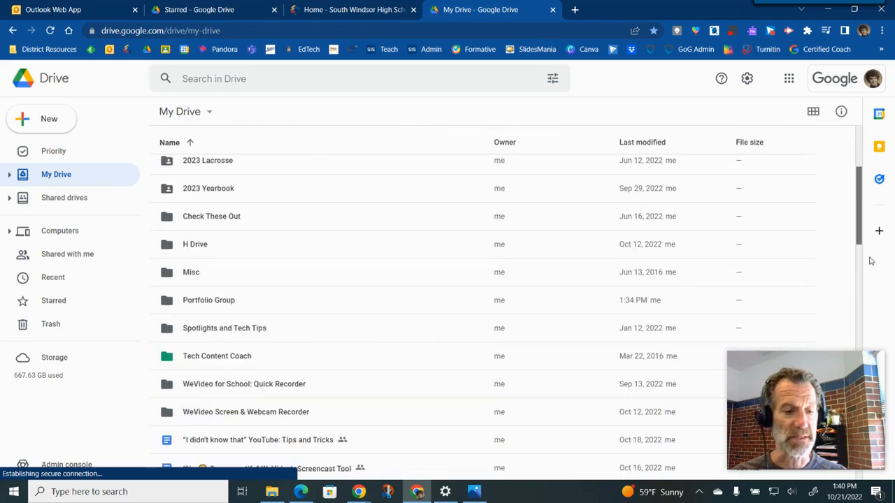
{"action": "scroll", "coordinate": [415, 290], "scroll_direction": "down", "scroll_amount": 3}
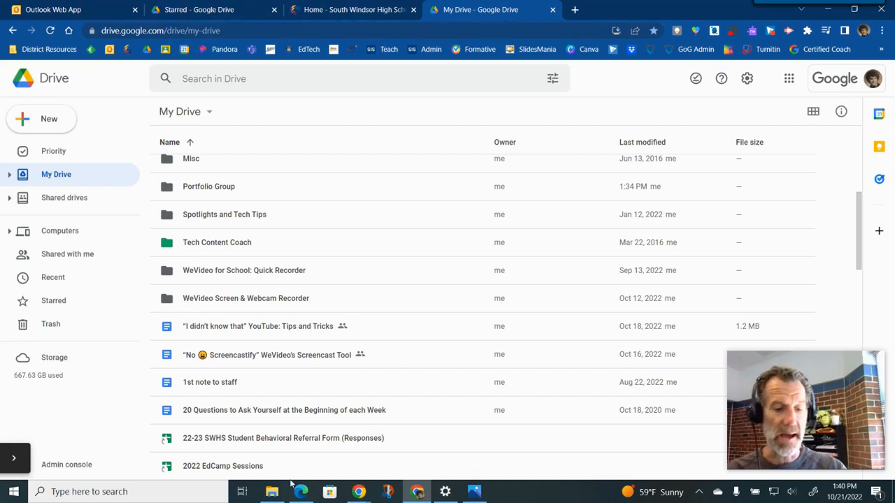
- Open the Portfolio Group folder under My Drive in File Explorer
{"action": "left_click", "coordinate": [273, 493]}
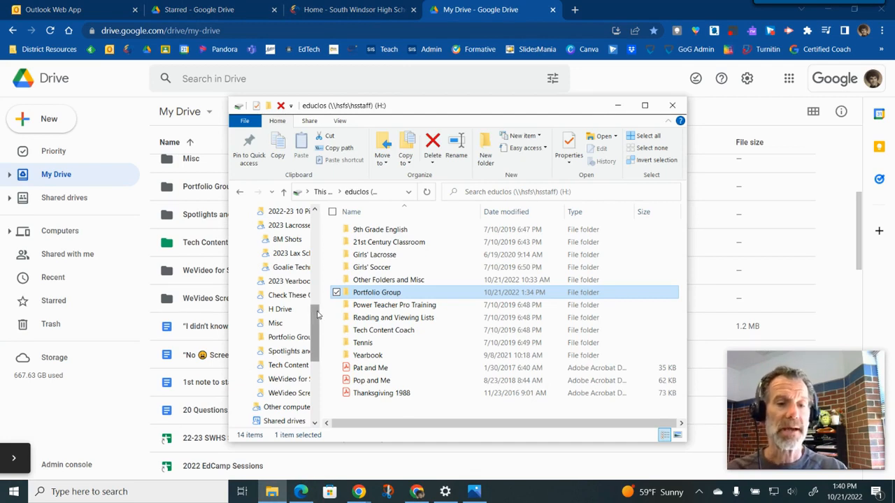
{"action": "left_click_drag", "start_coordinate": [317, 315], "coordinate": [320, 281]}
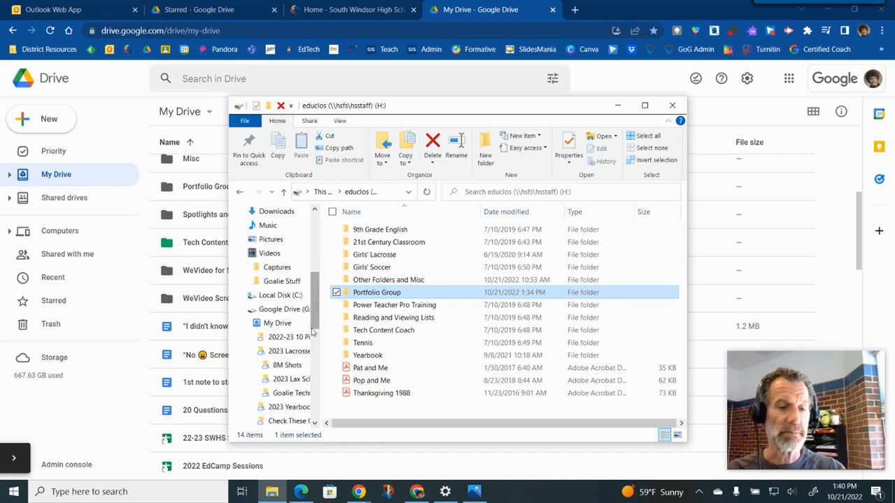
{"action": "left_click_drag", "start_coordinate": [315, 324], "coordinate": [320, 338]}
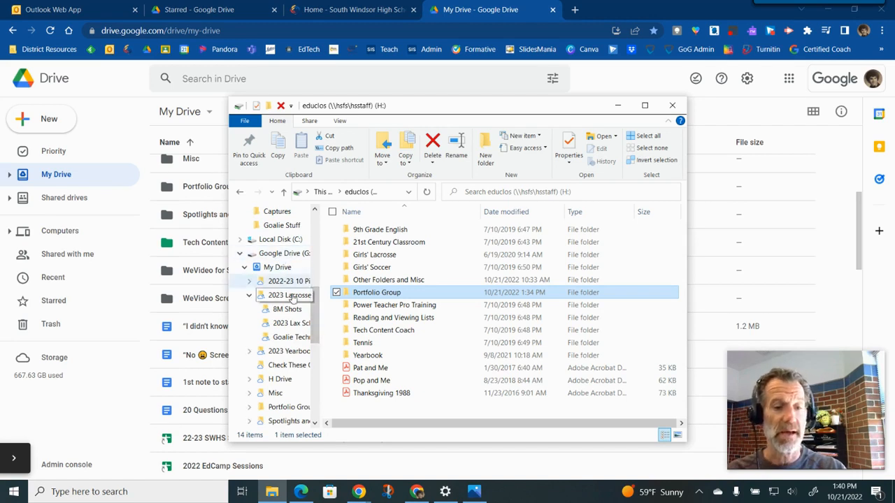
{"action": "left_click", "coordinate": [284, 410]}
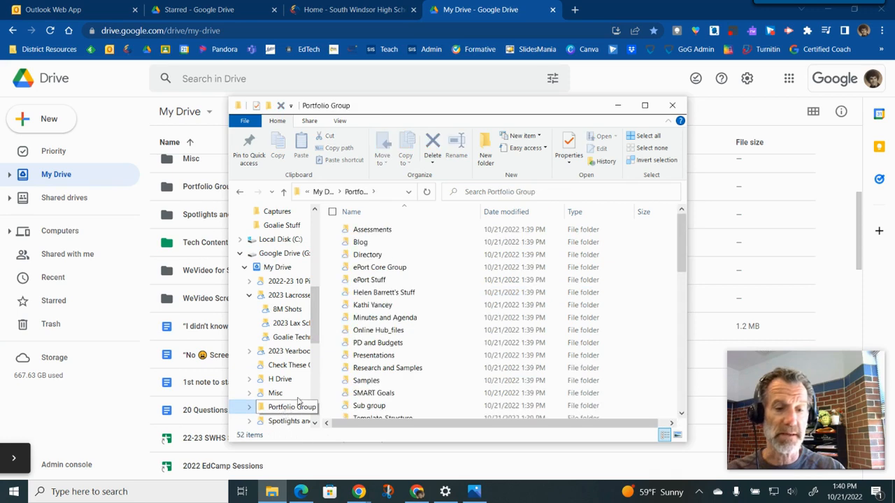
- Open the 9th Grade Portfolio Forms document from the Assessments folder, dismiss the Google Drive notice, and close Word
{"action": "double_click", "coordinate": [379, 233]}
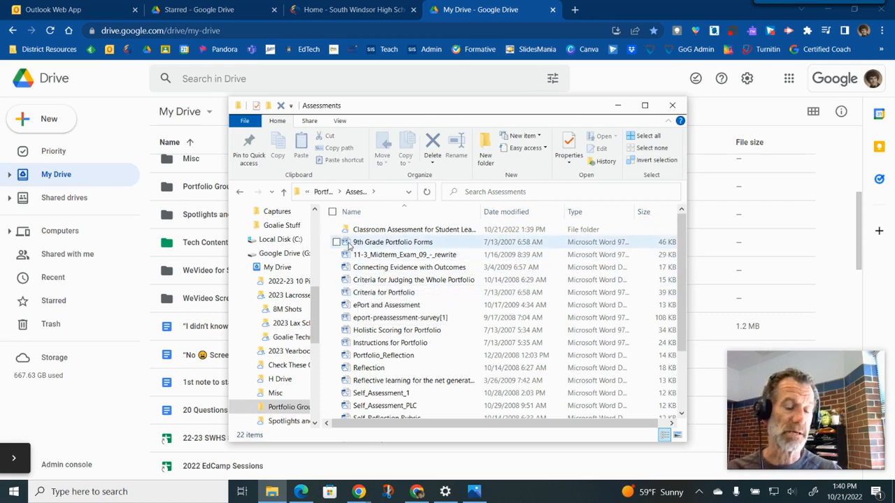
{"action": "left_click", "coordinate": [350, 245]}
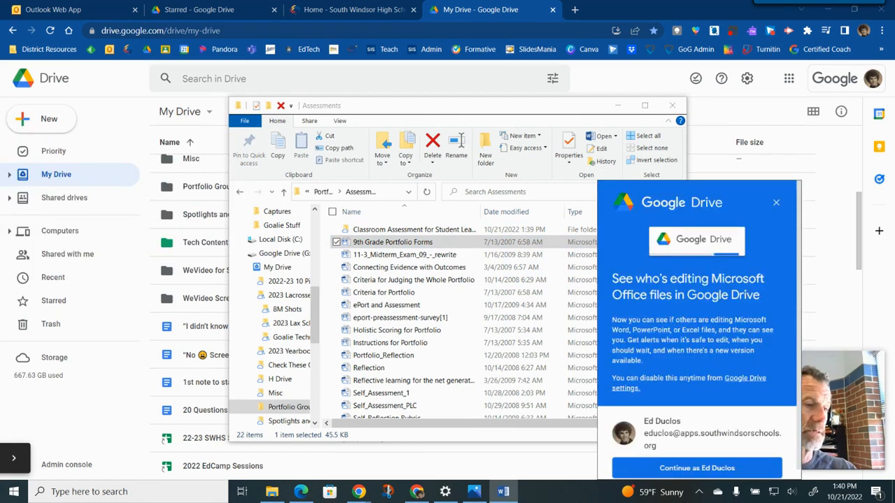
{"action": "left_click_drag", "start_coordinate": [510, 100], "coordinate": [550, 91]}
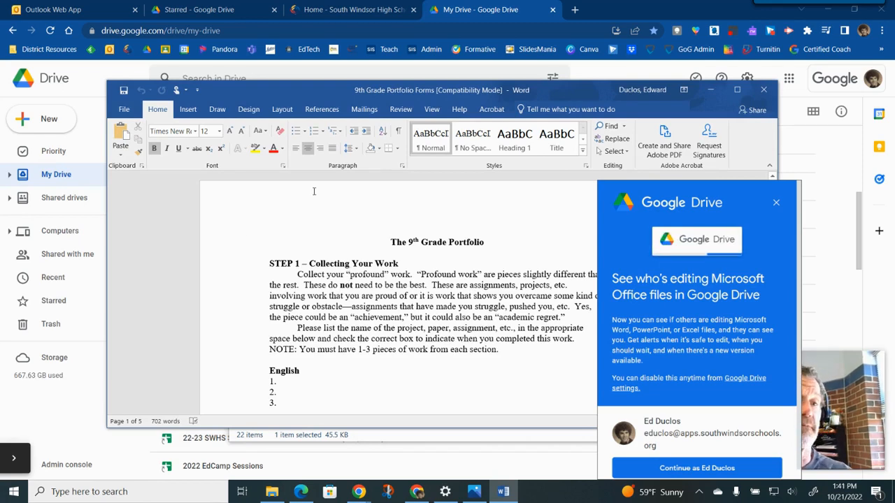
{"action": "left_click_drag", "start_coordinate": [333, 90], "coordinate": [480, 132]}
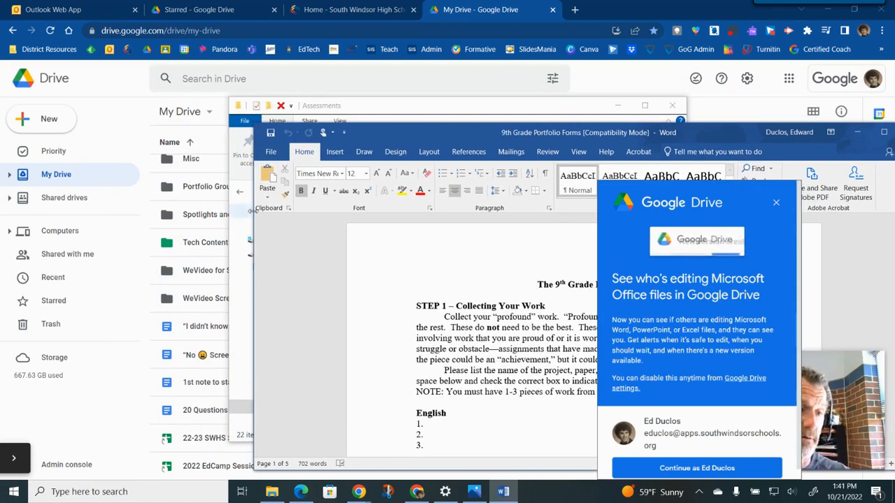
{"action": "left_click_drag", "start_coordinate": [441, 132], "coordinate": [243, 95]}
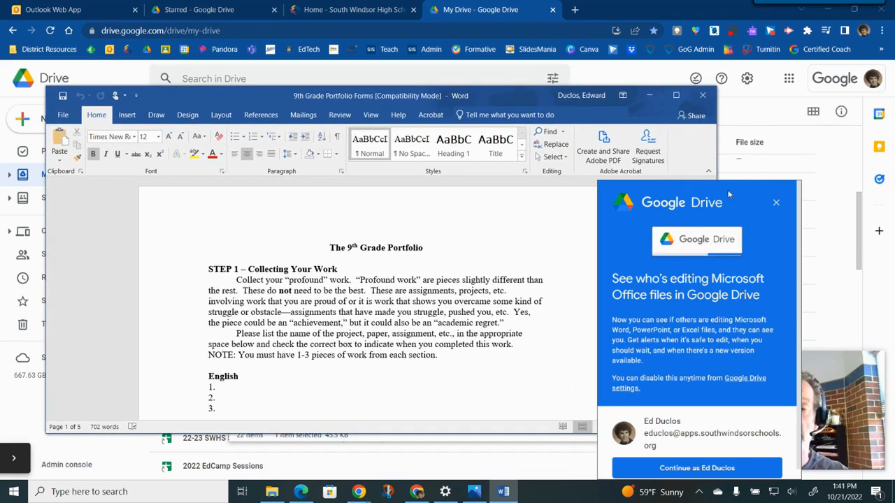
{"action": "left_click", "coordinate": [776, 202]}
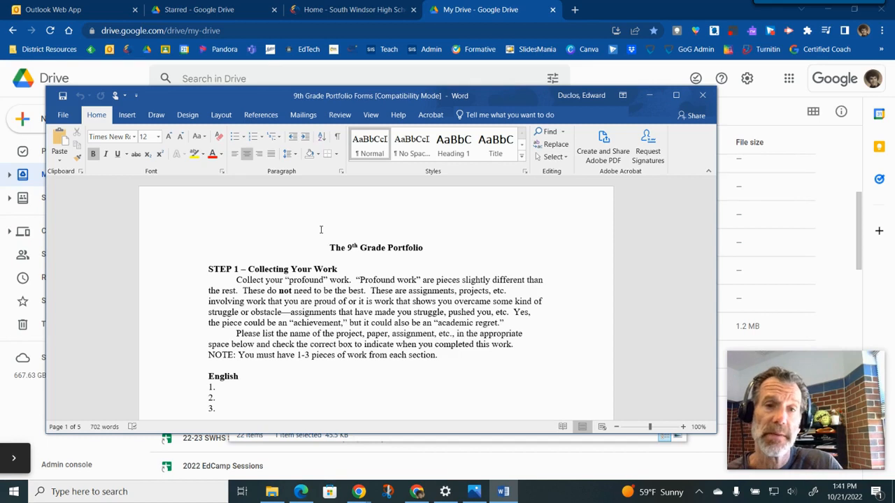
{"action": "left_click", "coordinate": [701, 98]}
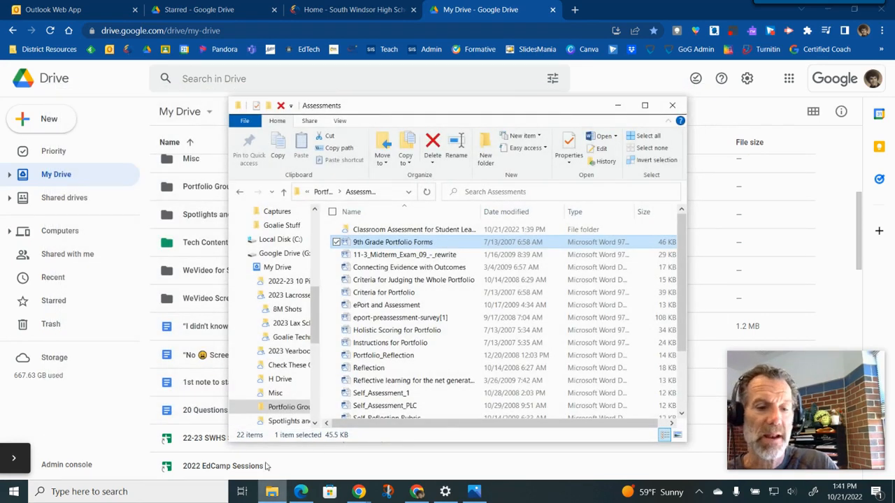
- Navigate back to the top level of My Drive on Google Drive (G:) in File Explorer
{"action": "left_click", "coordinate": [239, 255]}
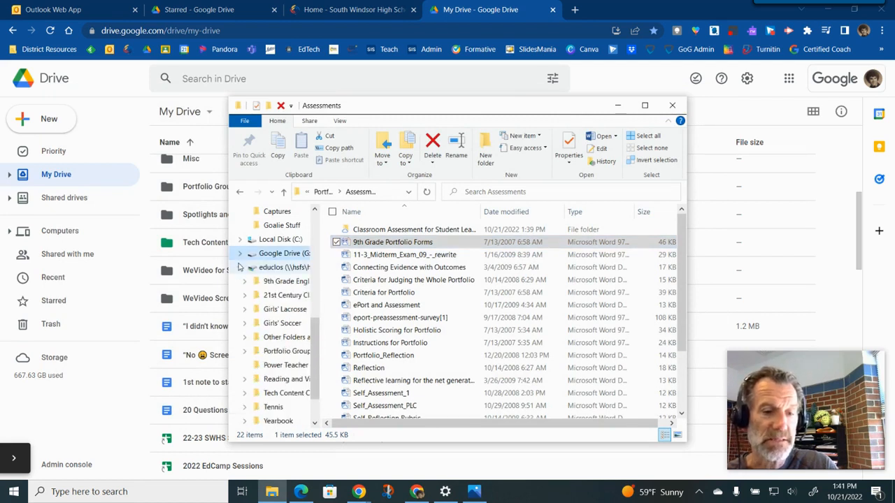
{"action": "scroll", "coordinate": [265, 290], "scroll_direction": "up", "scroll_amount": 3}
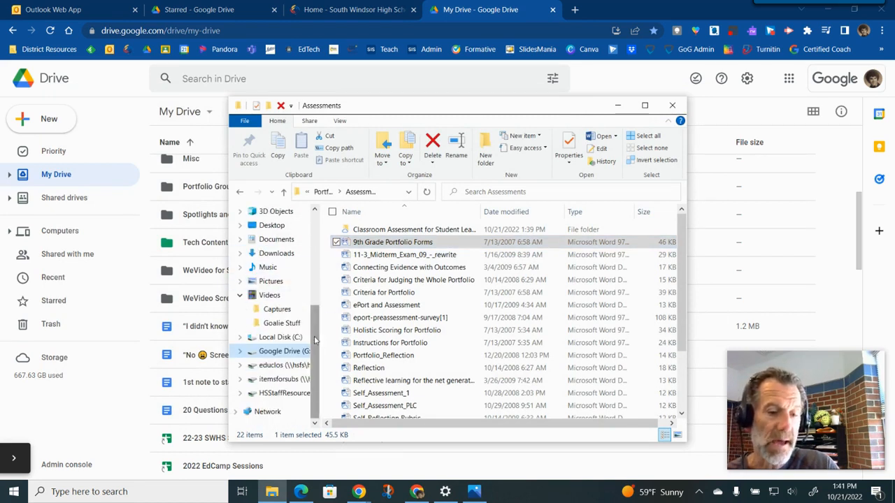
{"action": "left_click", "coordinate": [255, 355]}
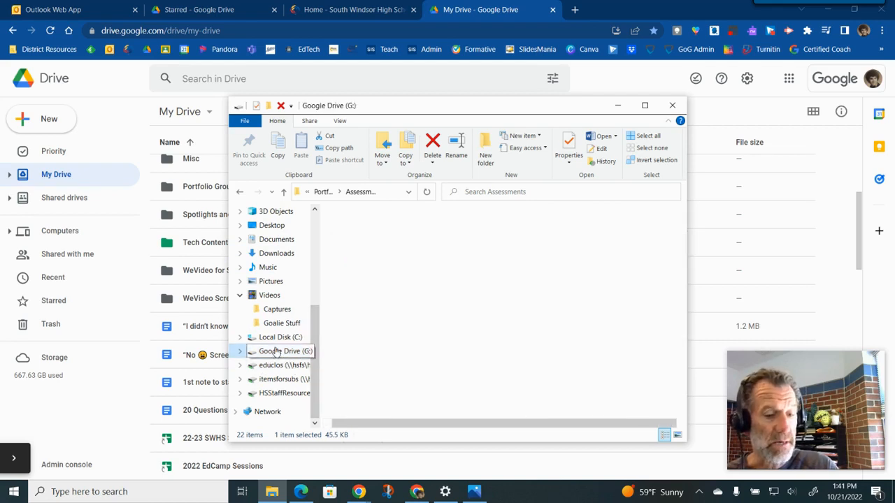
{"action": "double_click", "coordinate": [365, 232]}
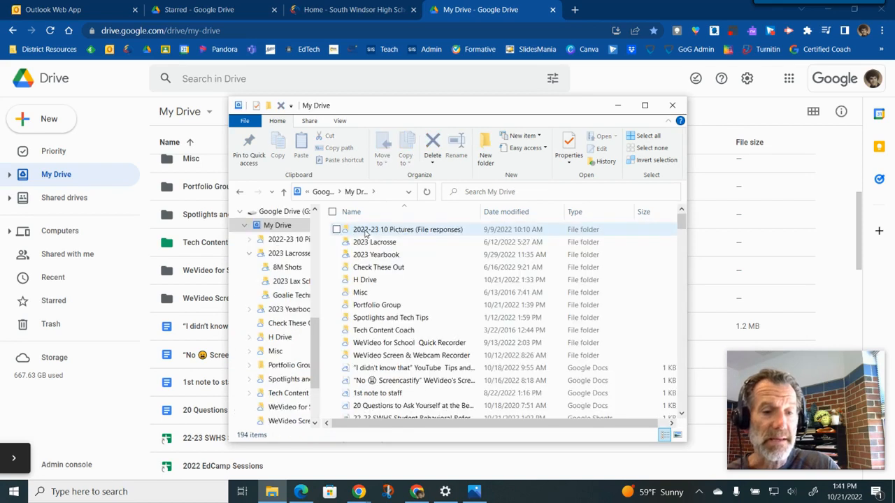